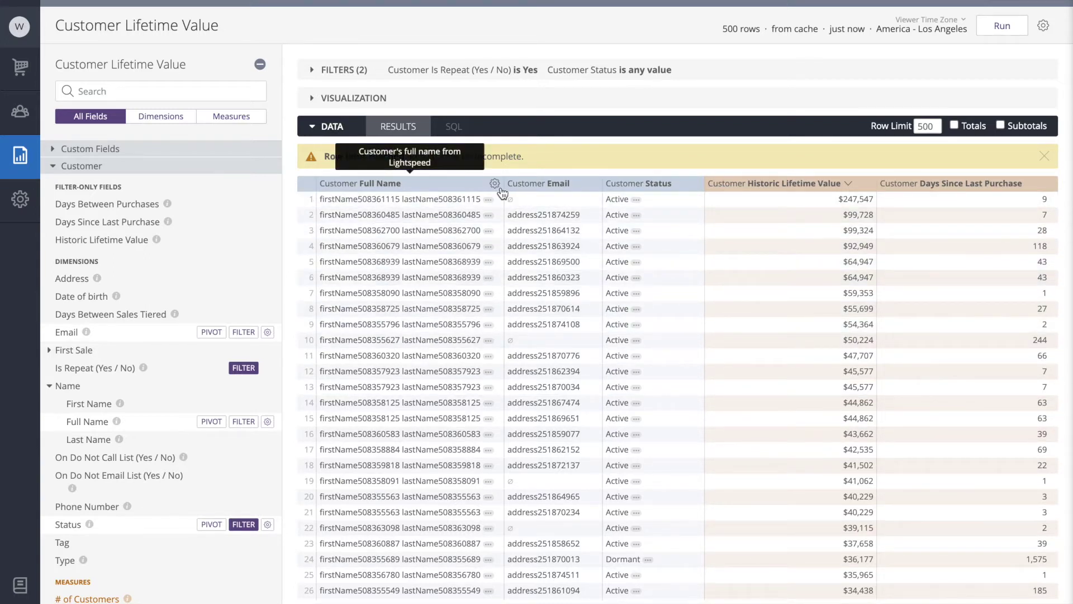
Remove the customer Full Name, Email and Status columns from the data table.
click(494, 183)
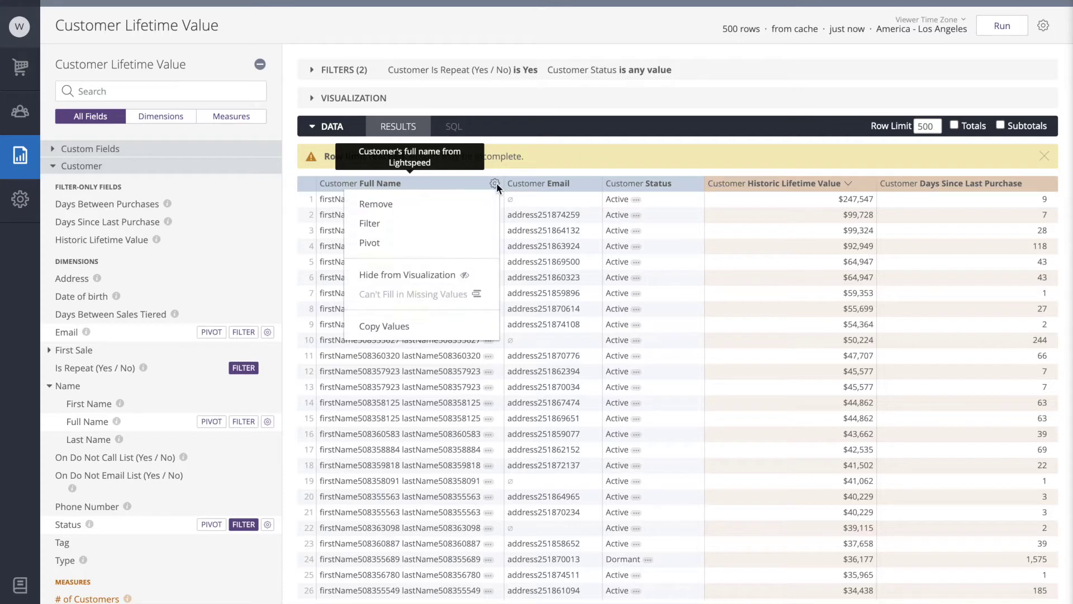
click(475, 206)
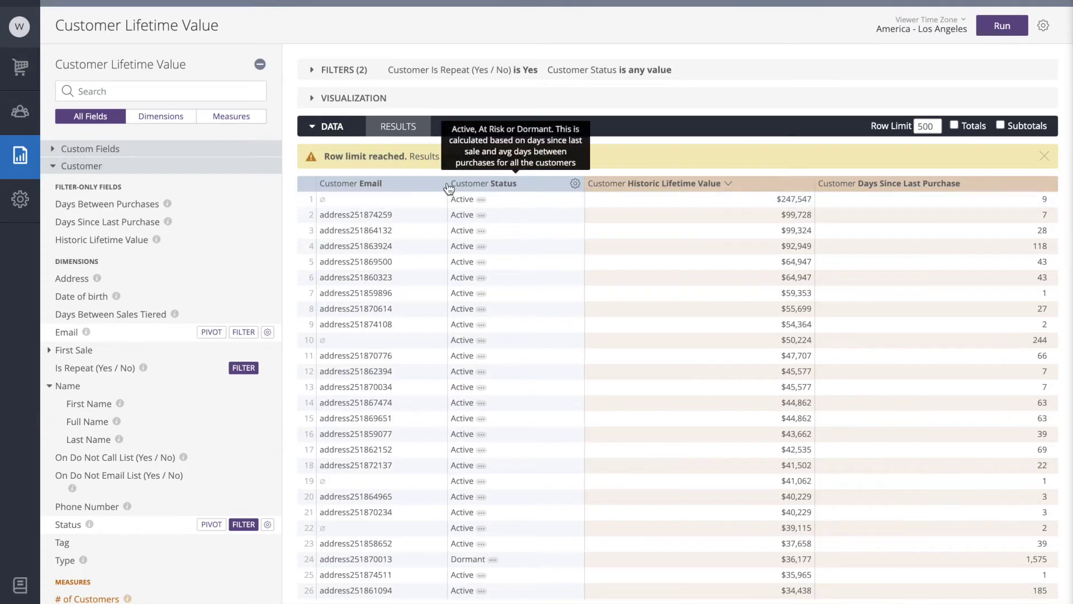
click(450, 201)
click(458, 204)
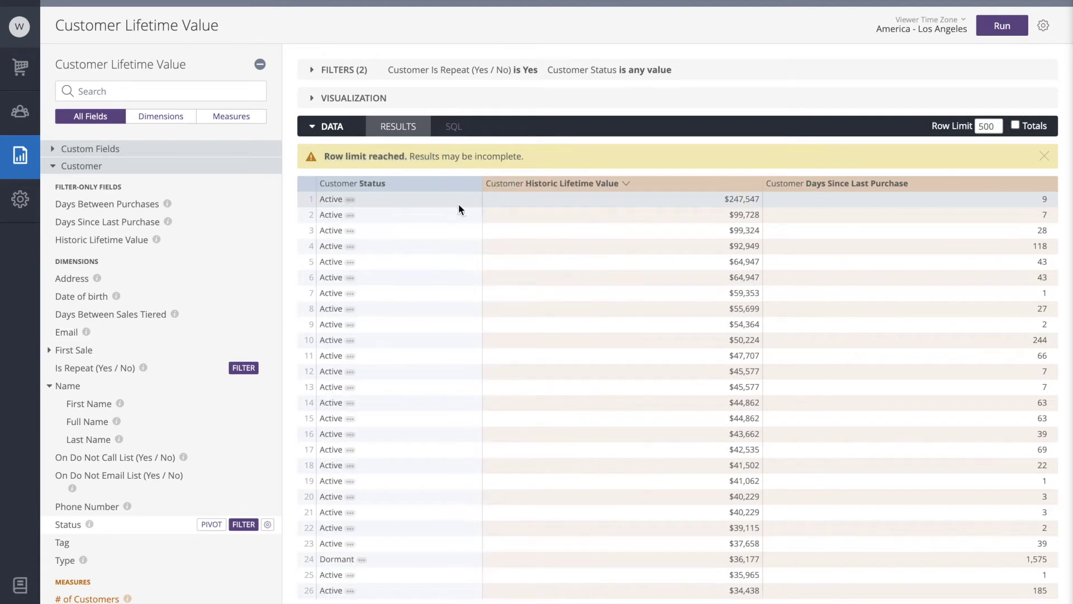
click(472, 183)
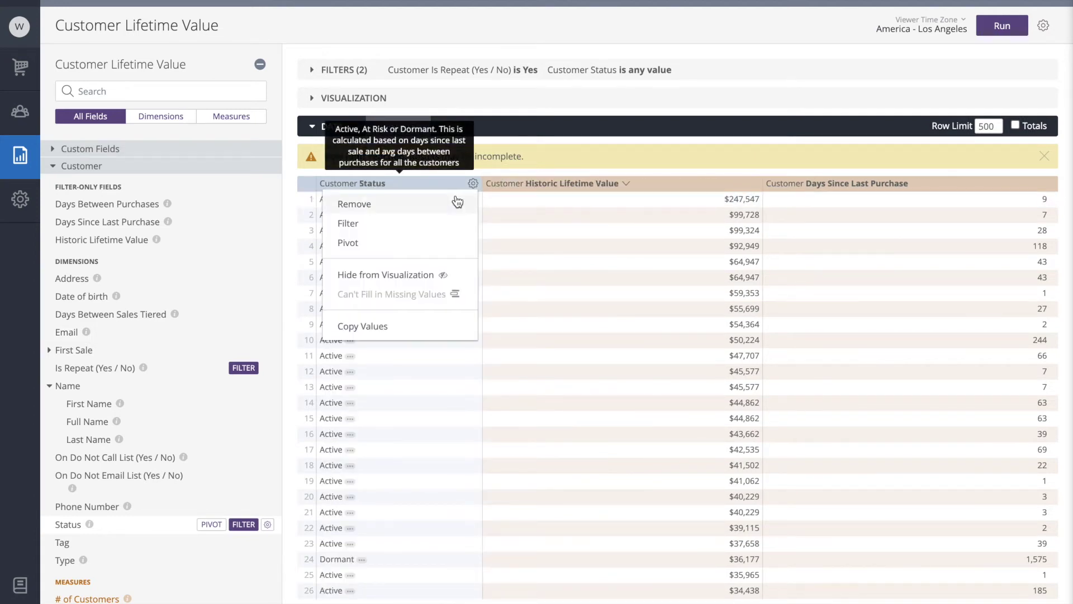
click(455, 203)
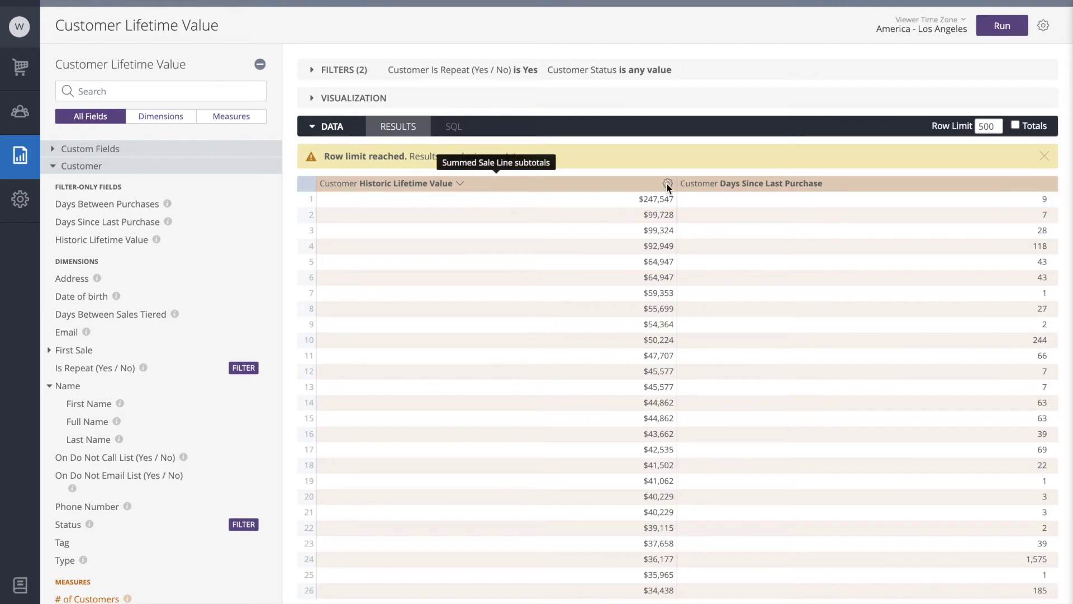
Remove the Historic Lifetime Value and Days Since Last Purchase columns, and delete the Is Repeat filter.
click(667, 183)
click(652, 204)
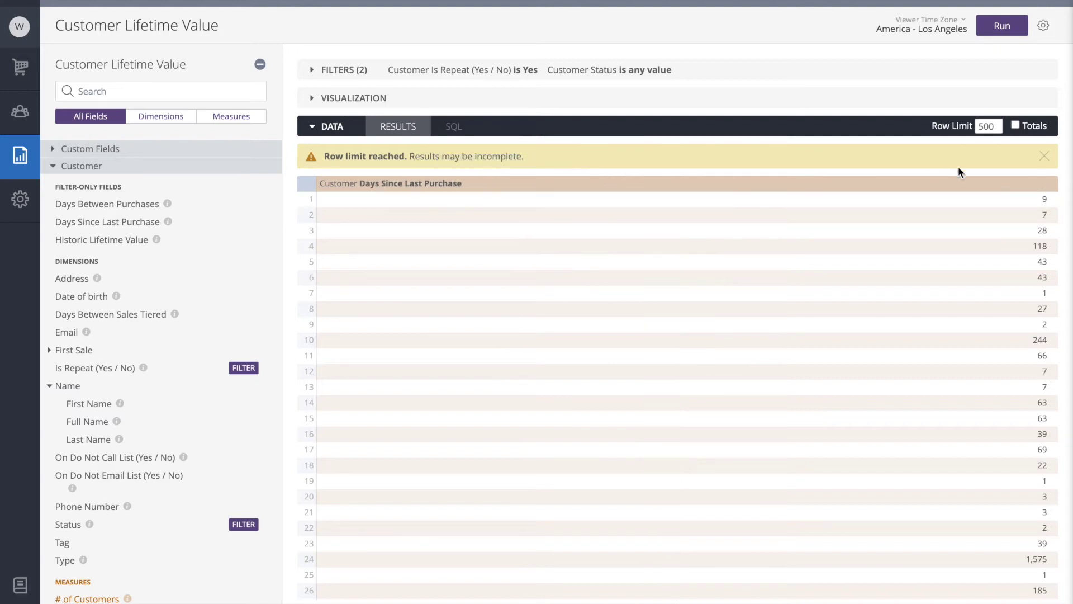
click(1043, 184)
click(1010, 203)
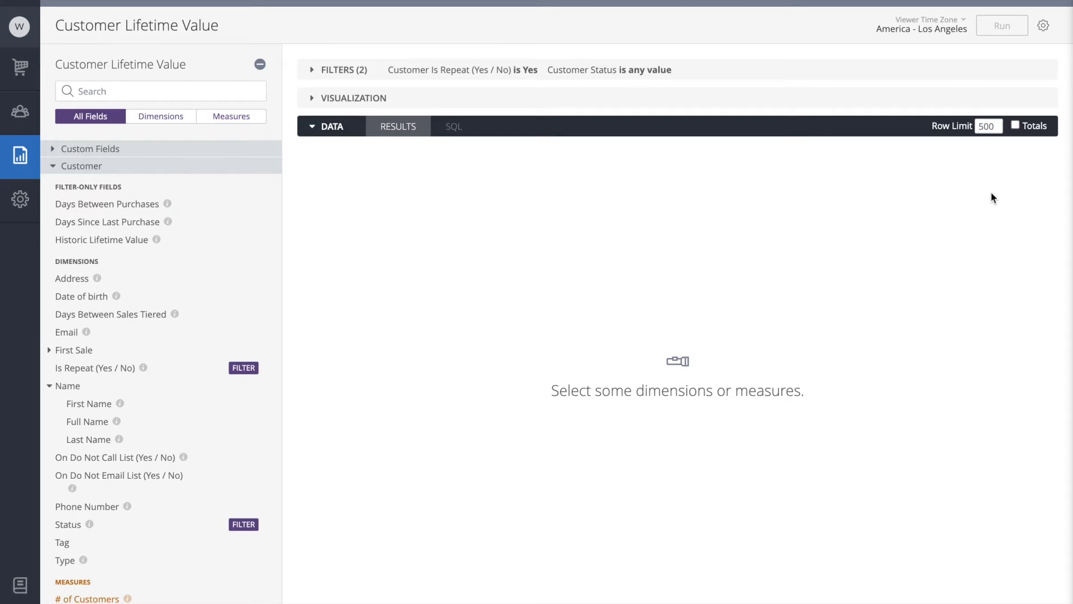
click(311, 70)
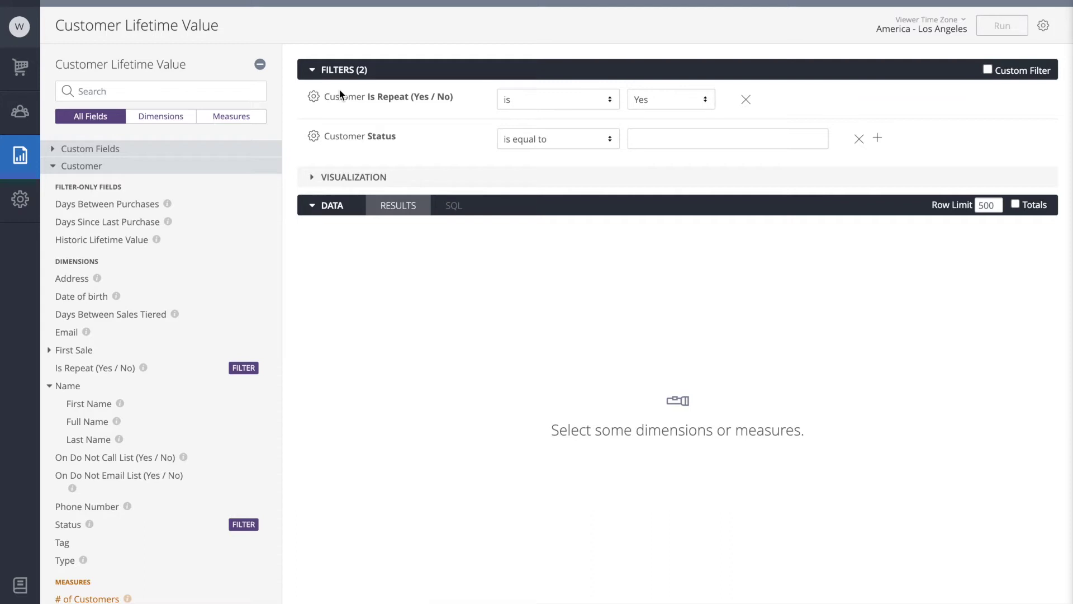
click(745, 101)
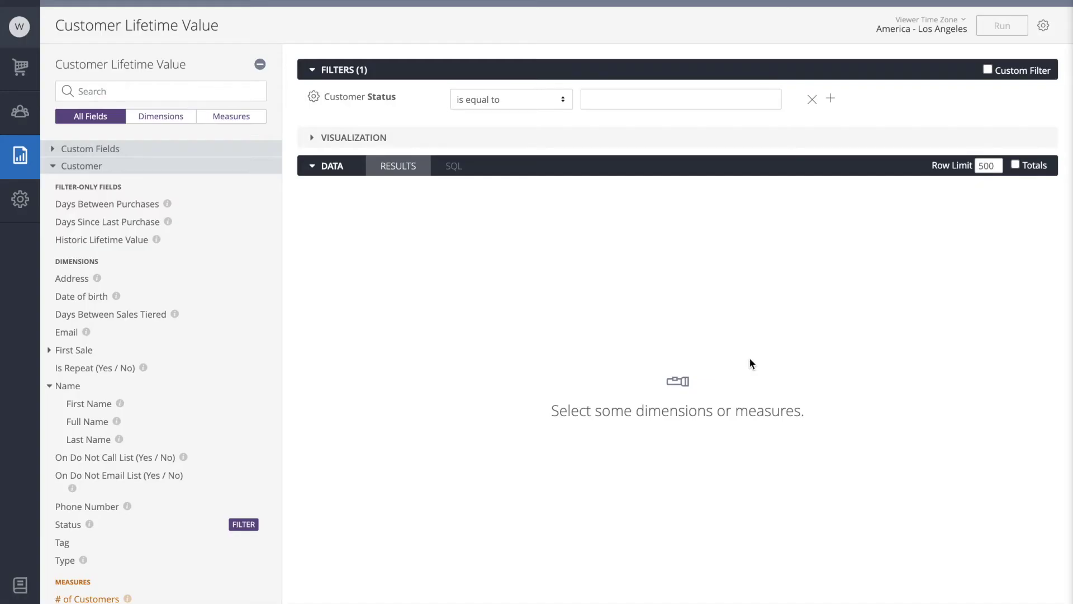
Start a new custom dimension with the formula lower(${contact_emails.address}).
click(249, 151)
click(261, 151)
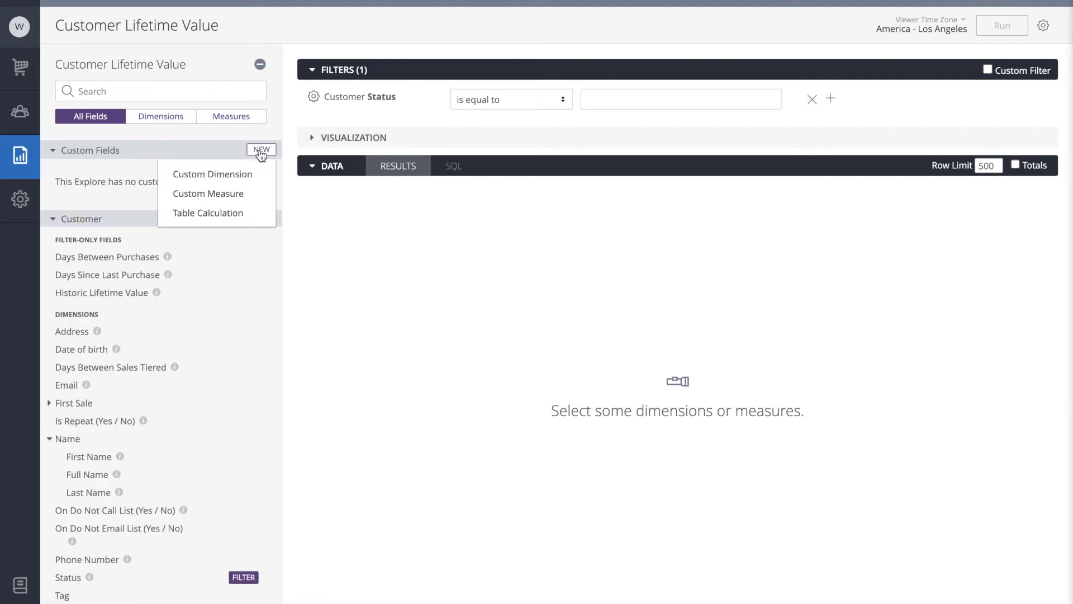
click(240, 176)
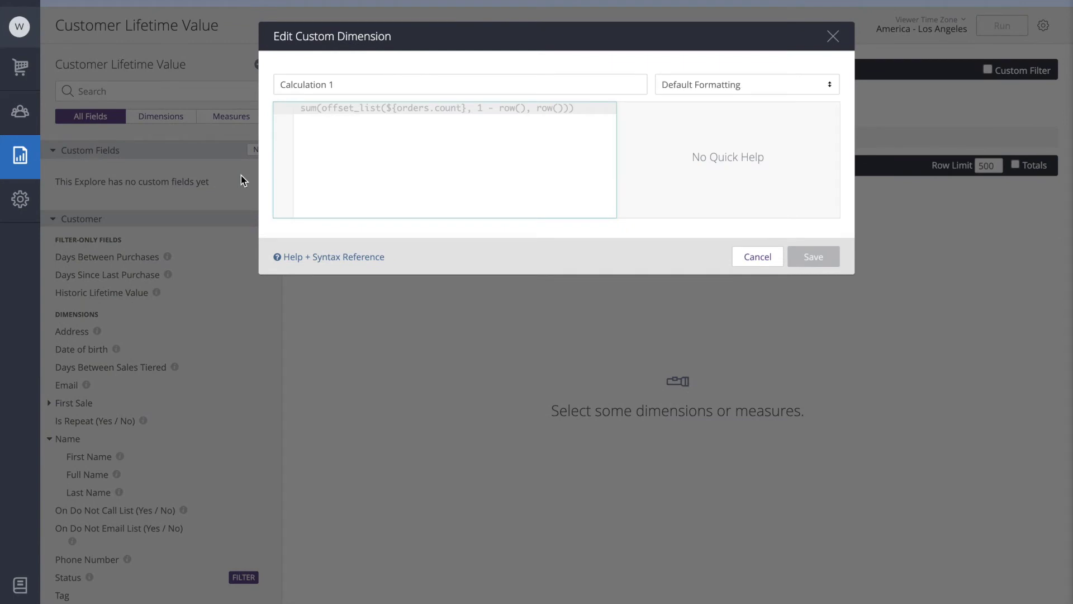
text(lowe)
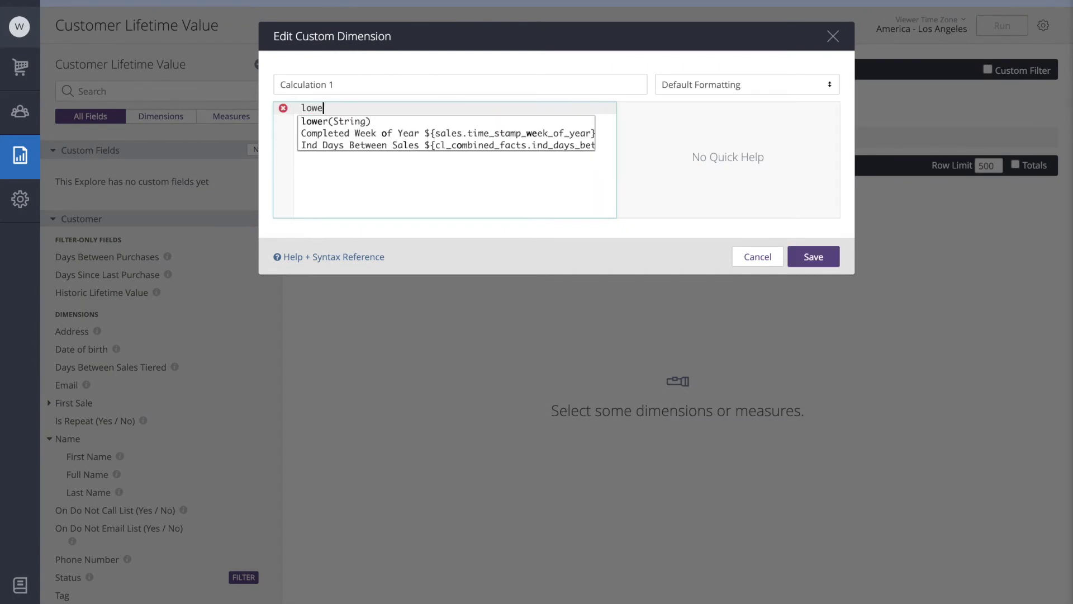
text(r())
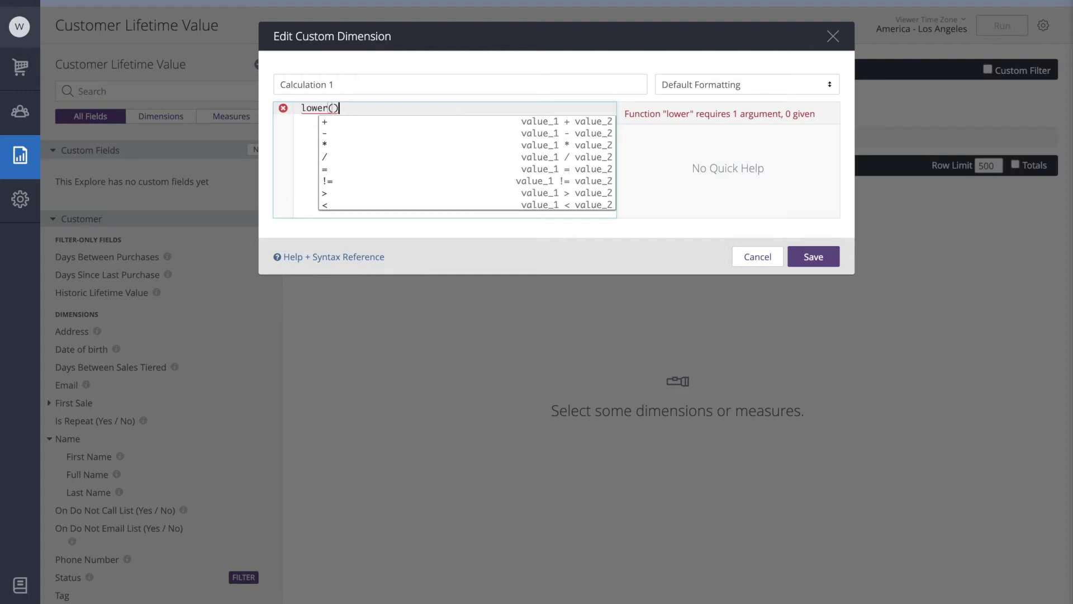
click(333, 108)
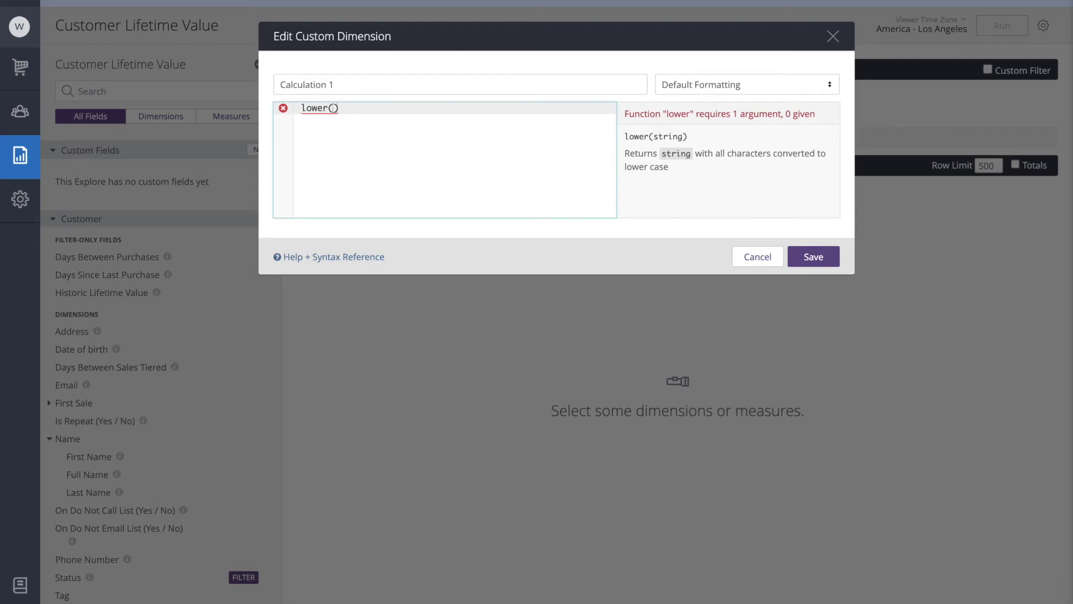
text(emai)
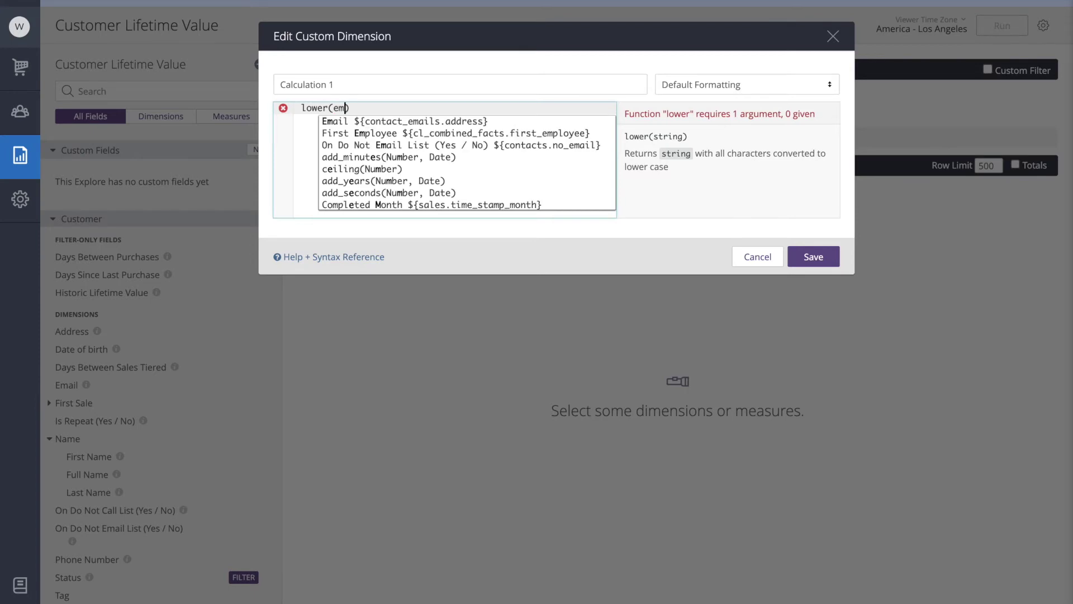
text(l)
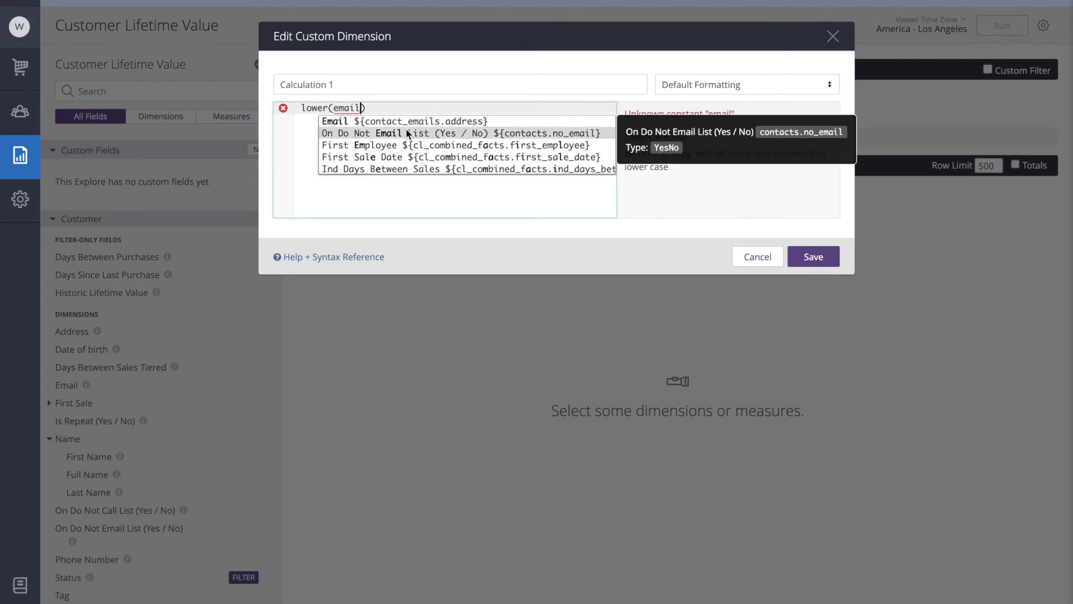
click(438, 121)
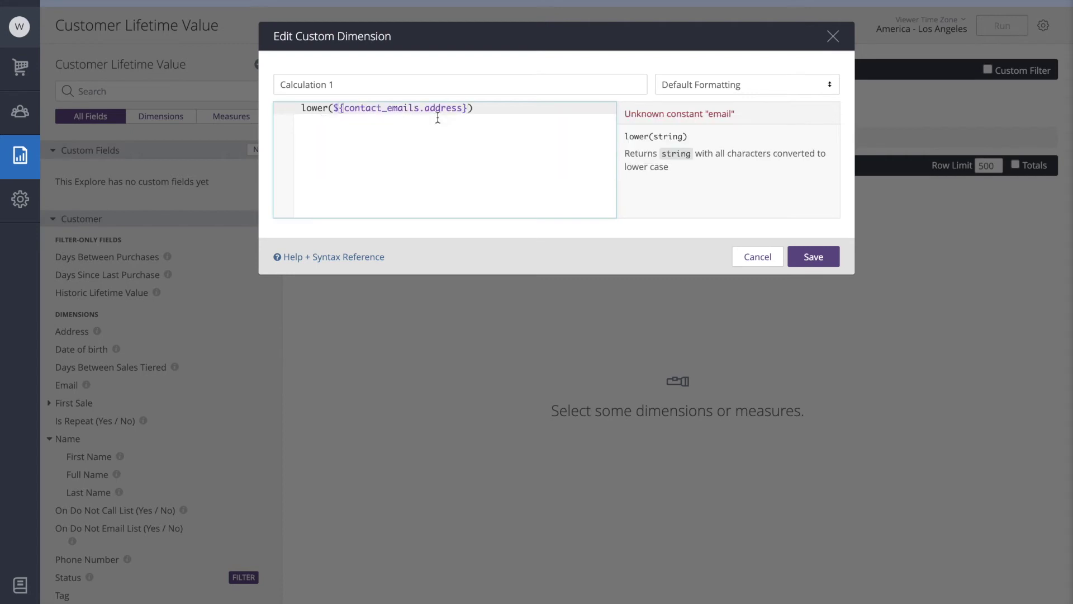
Name the custom dimension "lower email", save it and run the query.
click(430, 85)
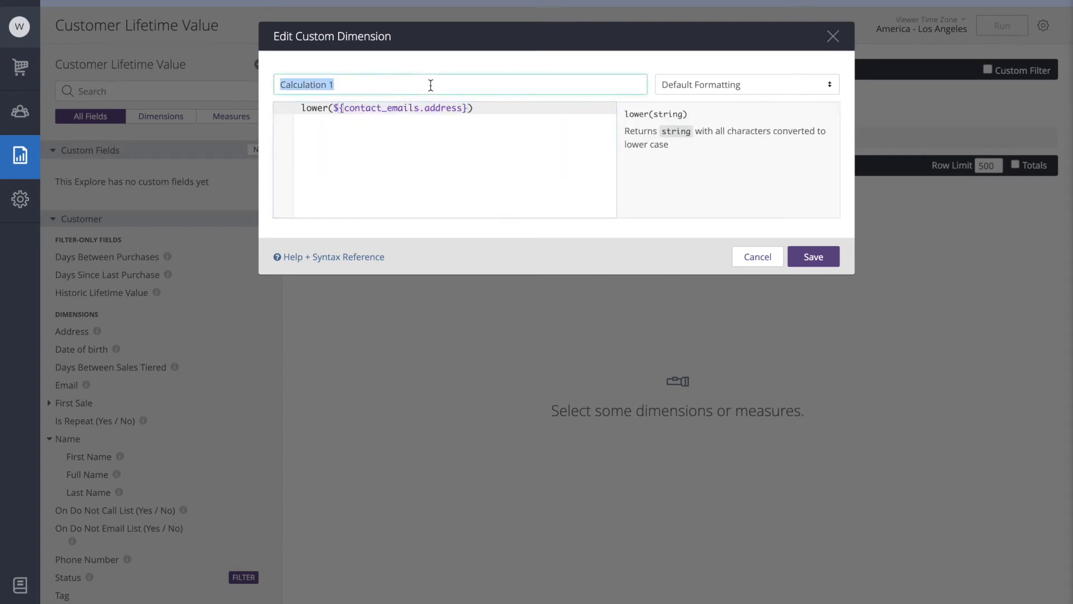
text(lower )
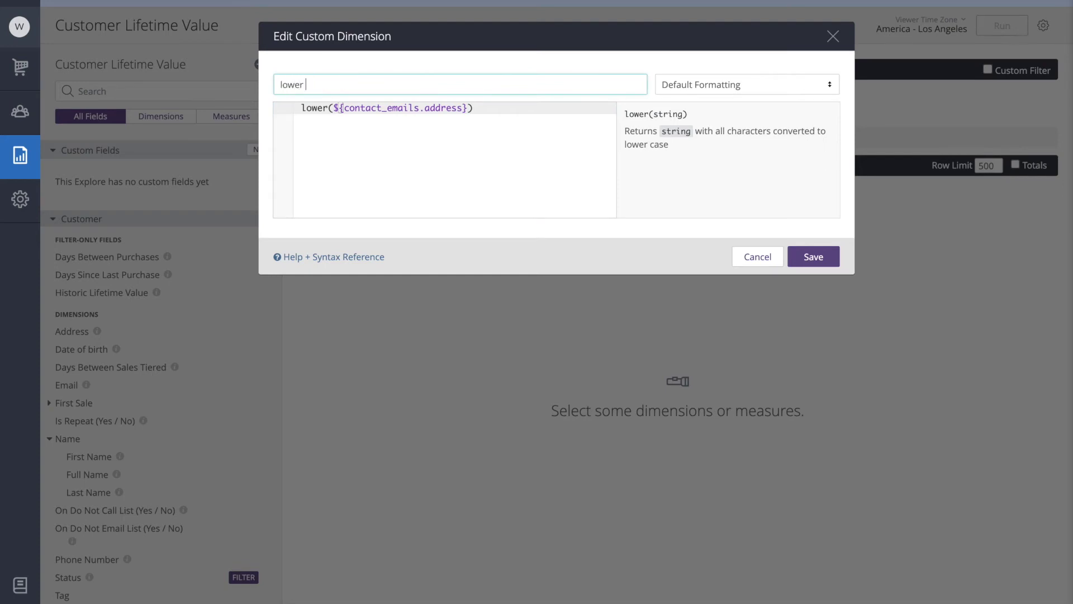
text(email)
click(809, 257)
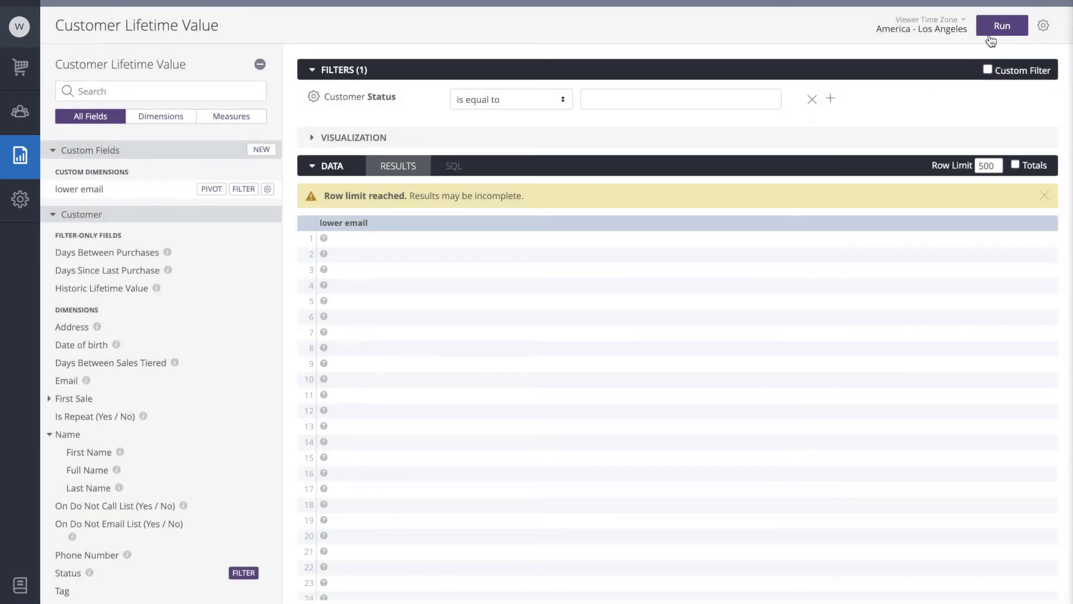
click(994, 35)
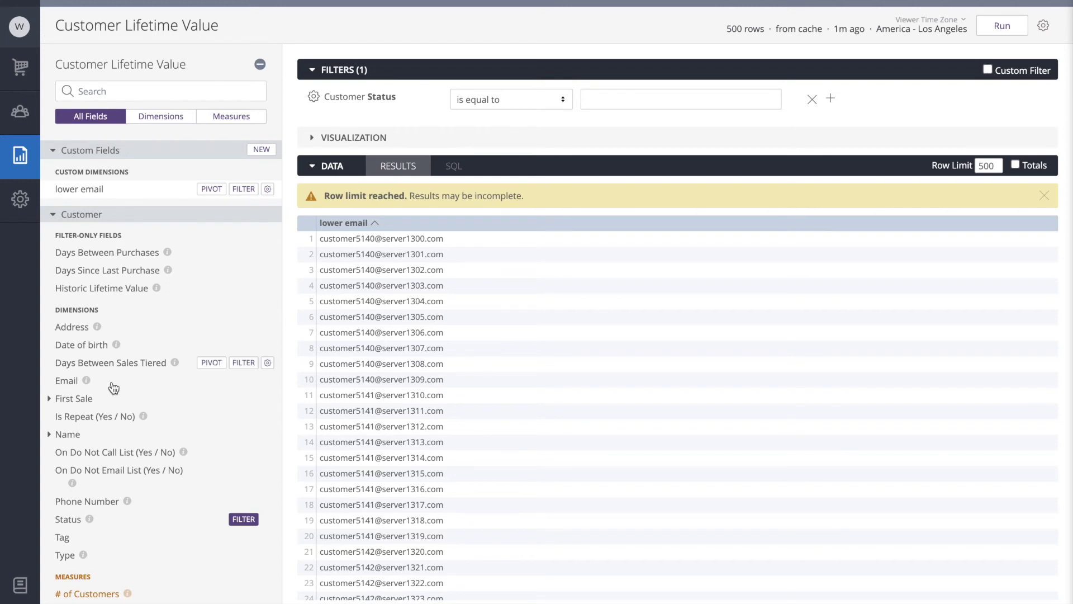
Add the # of Customers measure, run the query and sort the results by that measure in descending order.
scroll(114, 386, down, 1)
scroll(114, 390, down, 3)
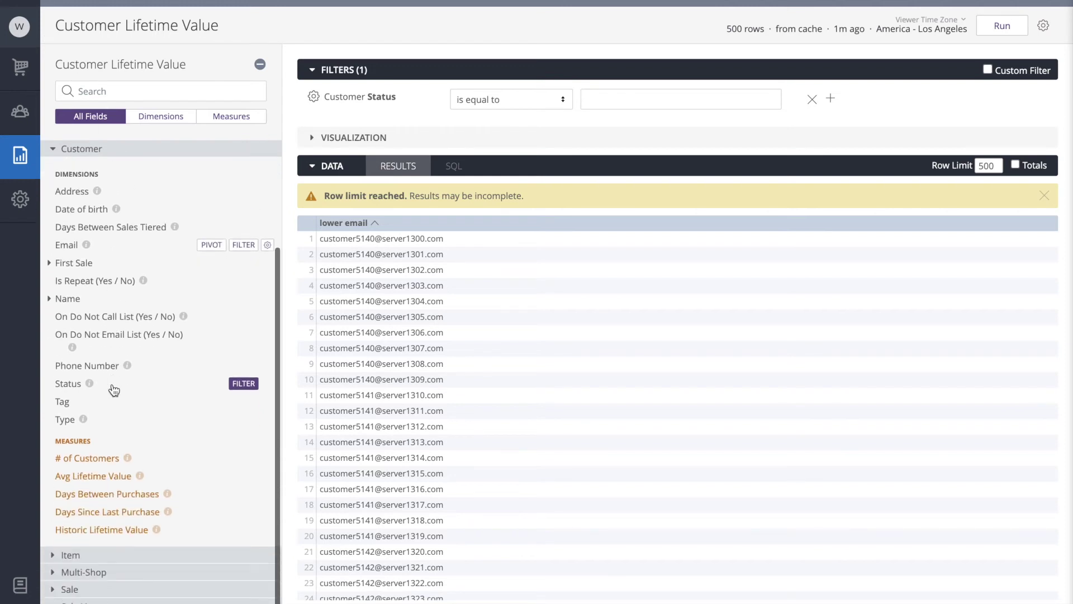
click(92, 459)
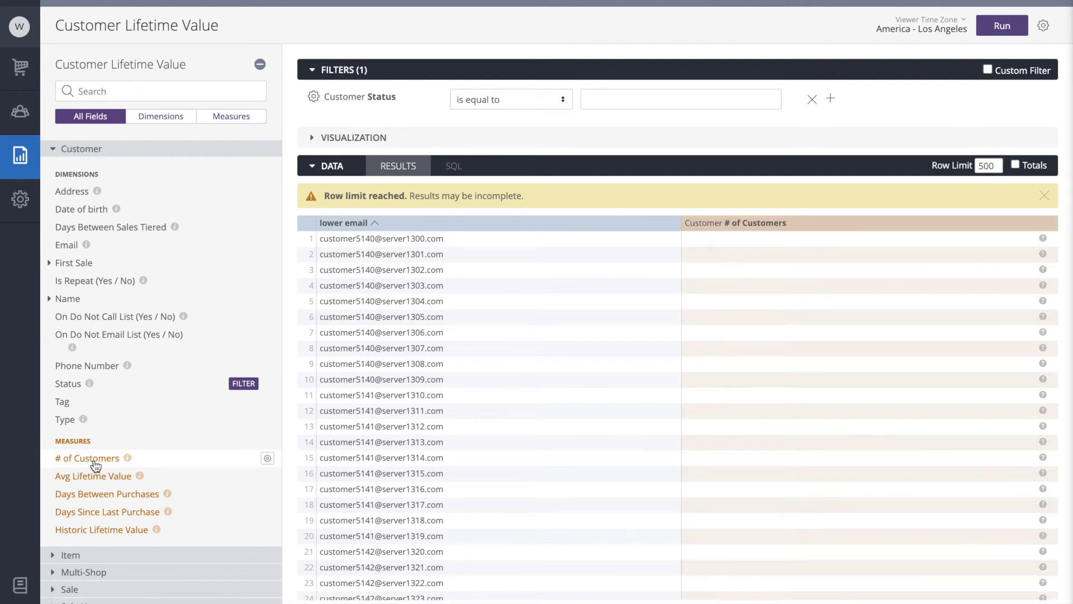
click(1001, 31)
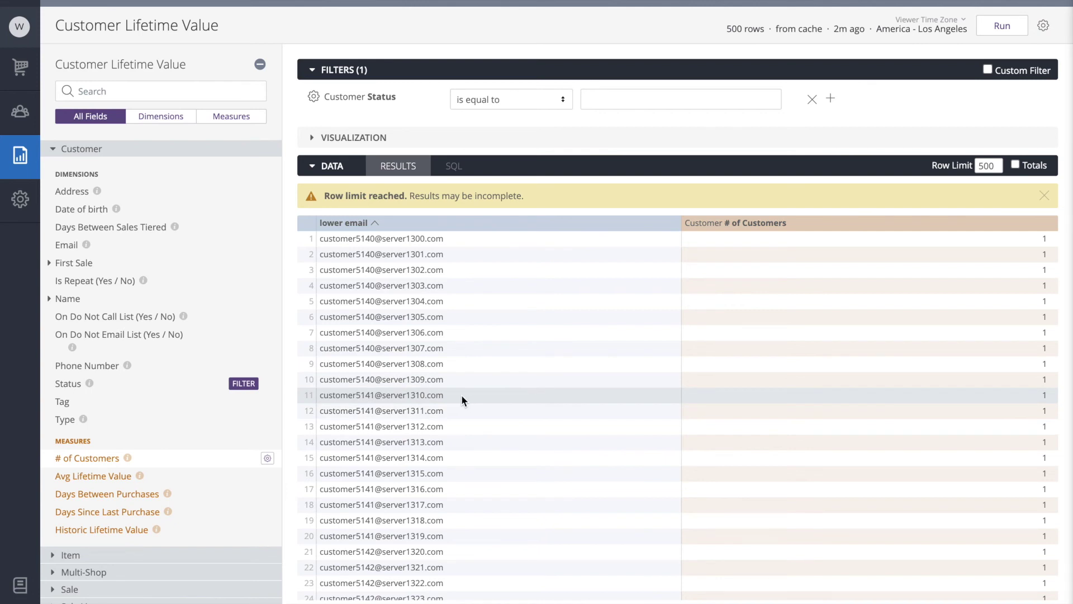
click(753, 223)
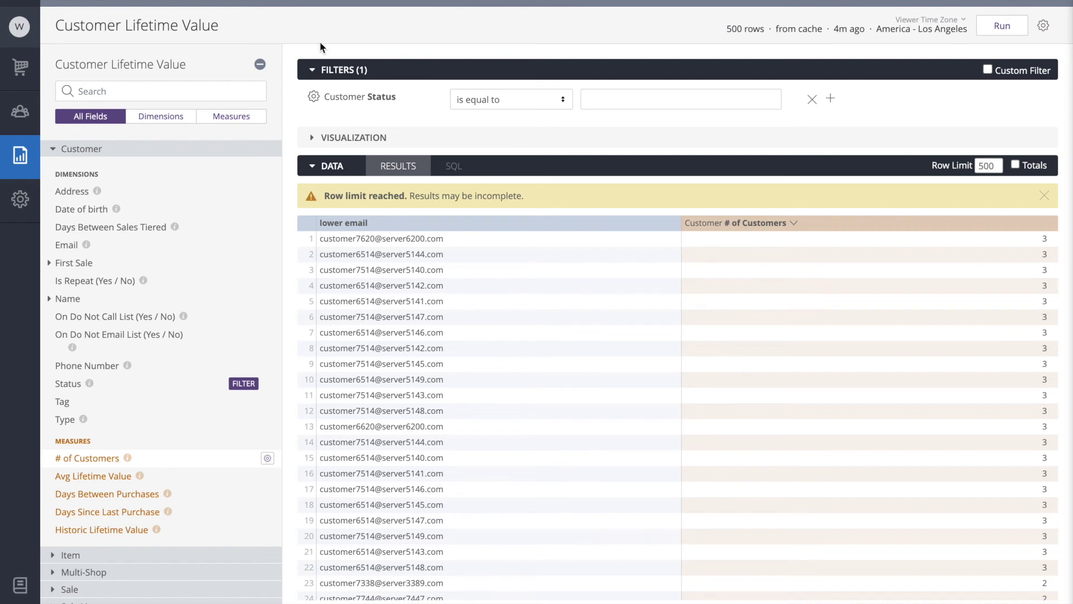
Add a custom List measure based on the customer Full Name and run the query.
click(48, 304)
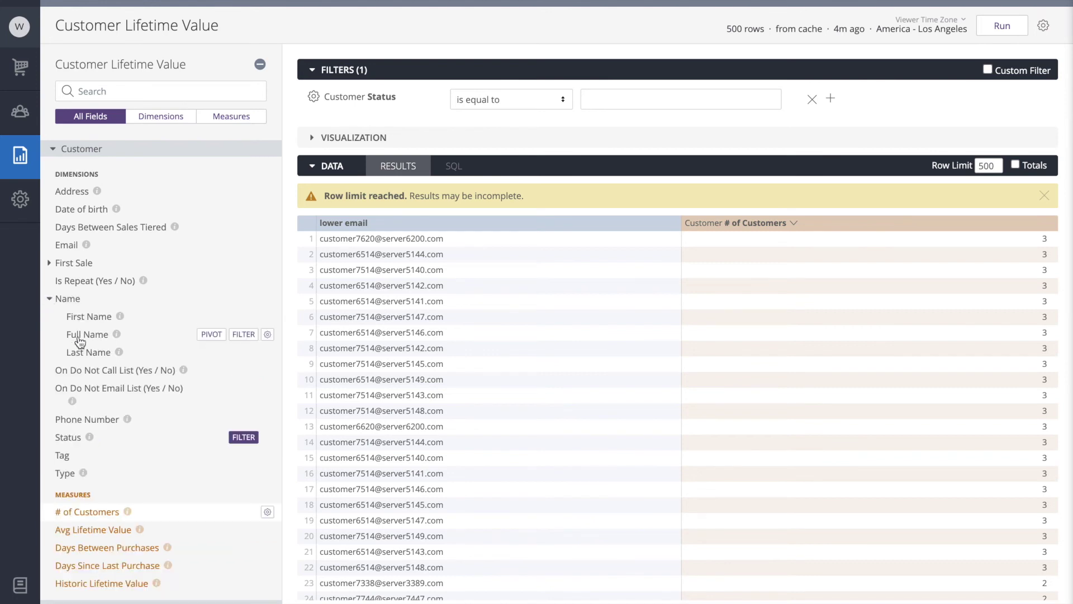
click(267, 335)
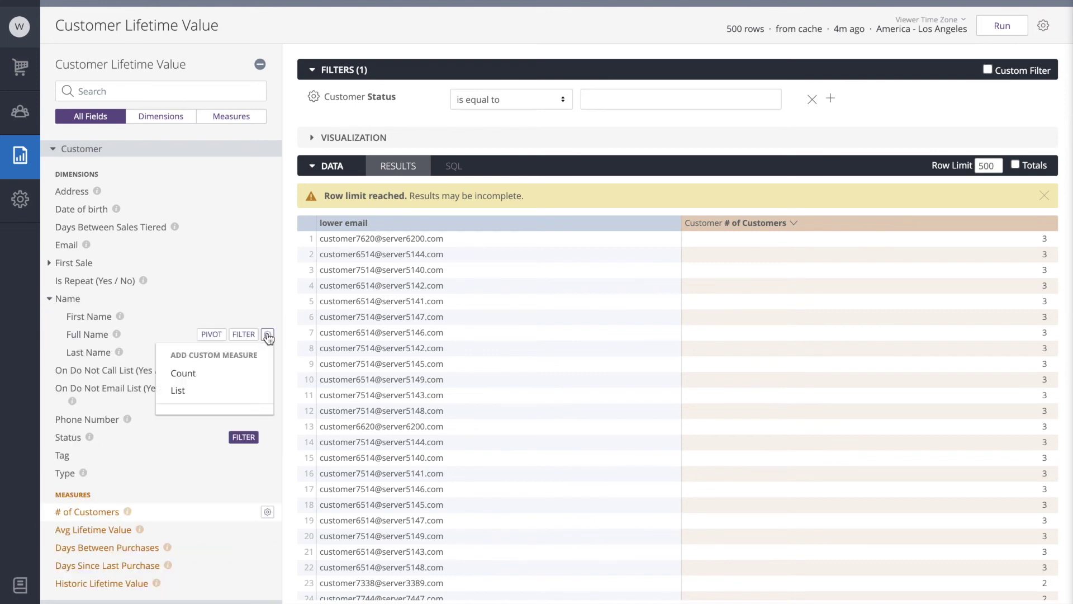
click(199, 389)
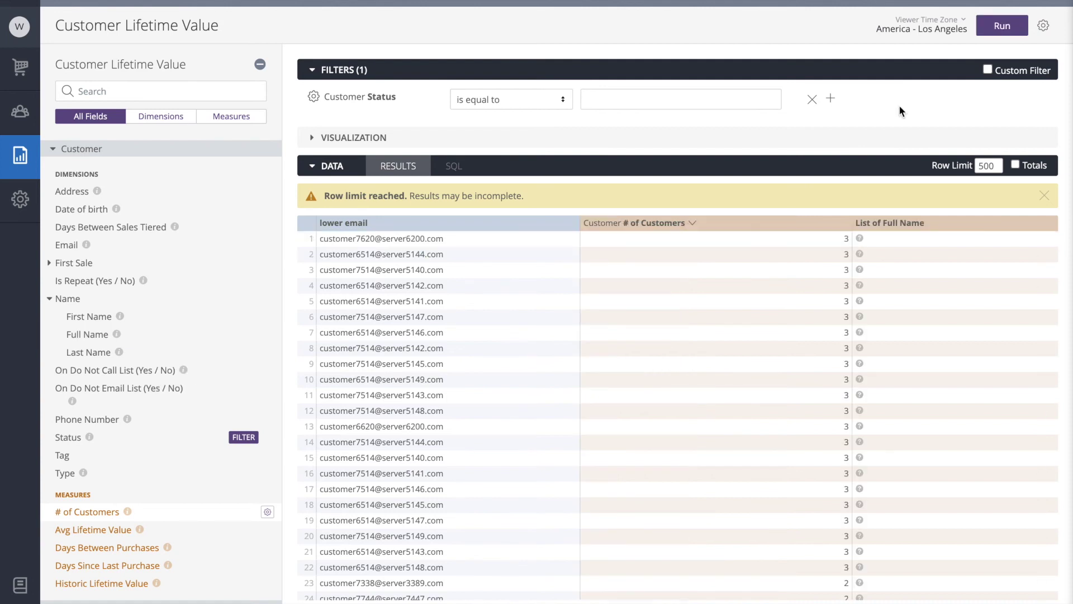
click(1003, 31)
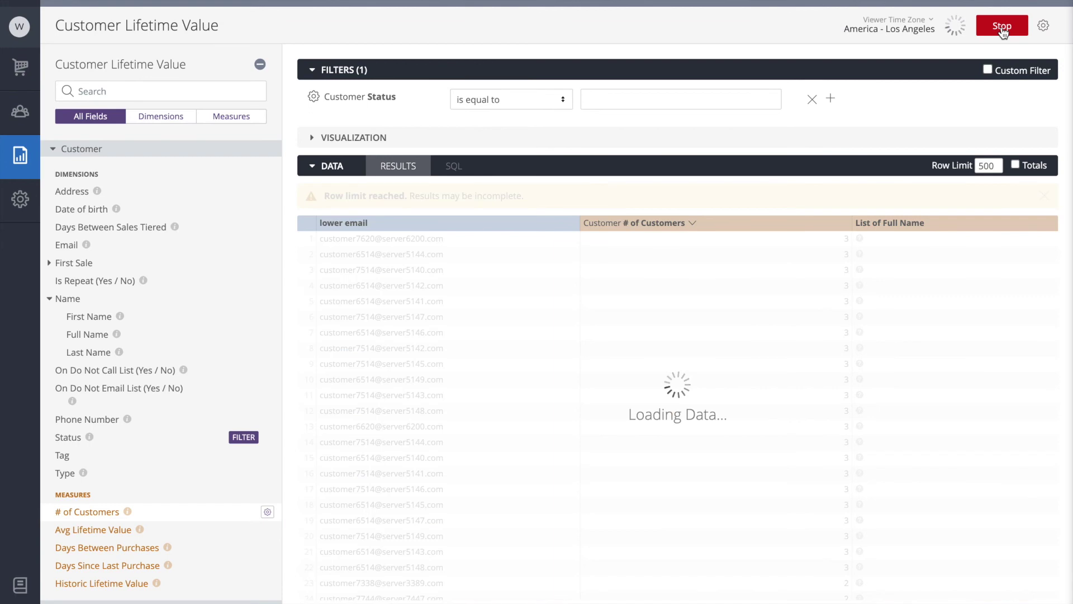